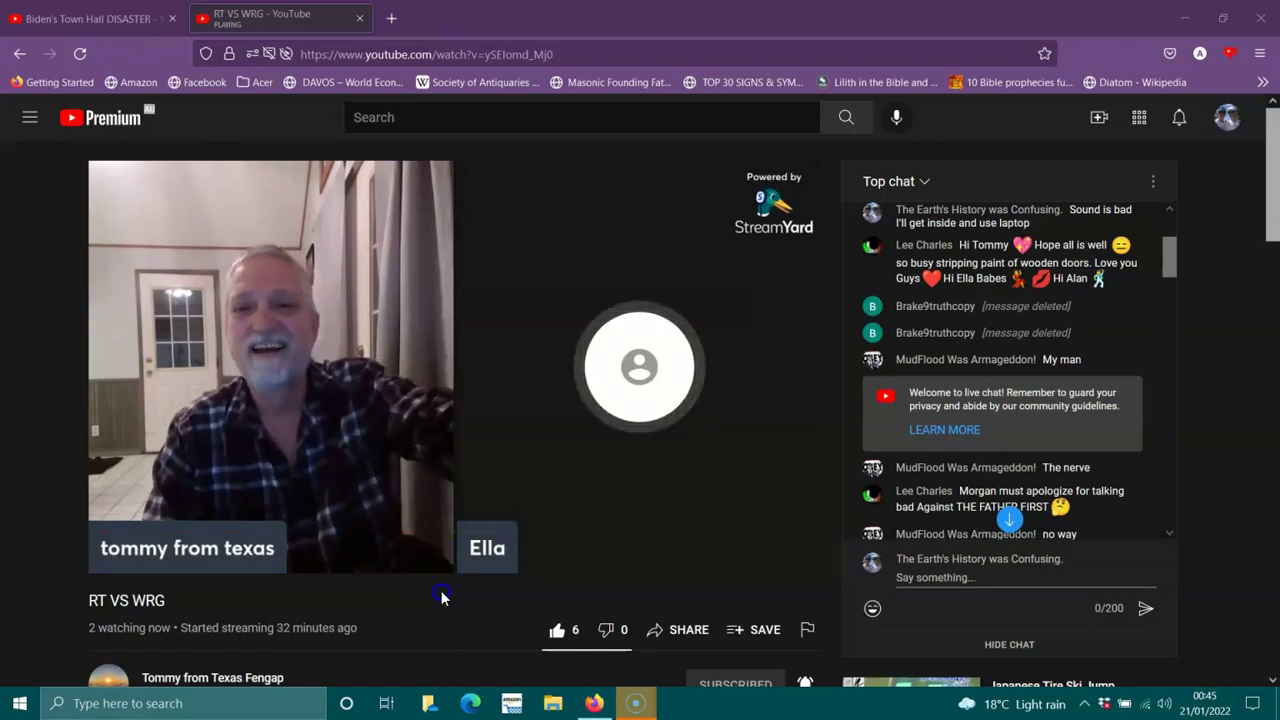
Seek the RT VS WRG stream back to about 39 minutes behind live
{"action": "left_click_drag", "start_coordinate": [452, 536], "coordinate": [432, 538]}
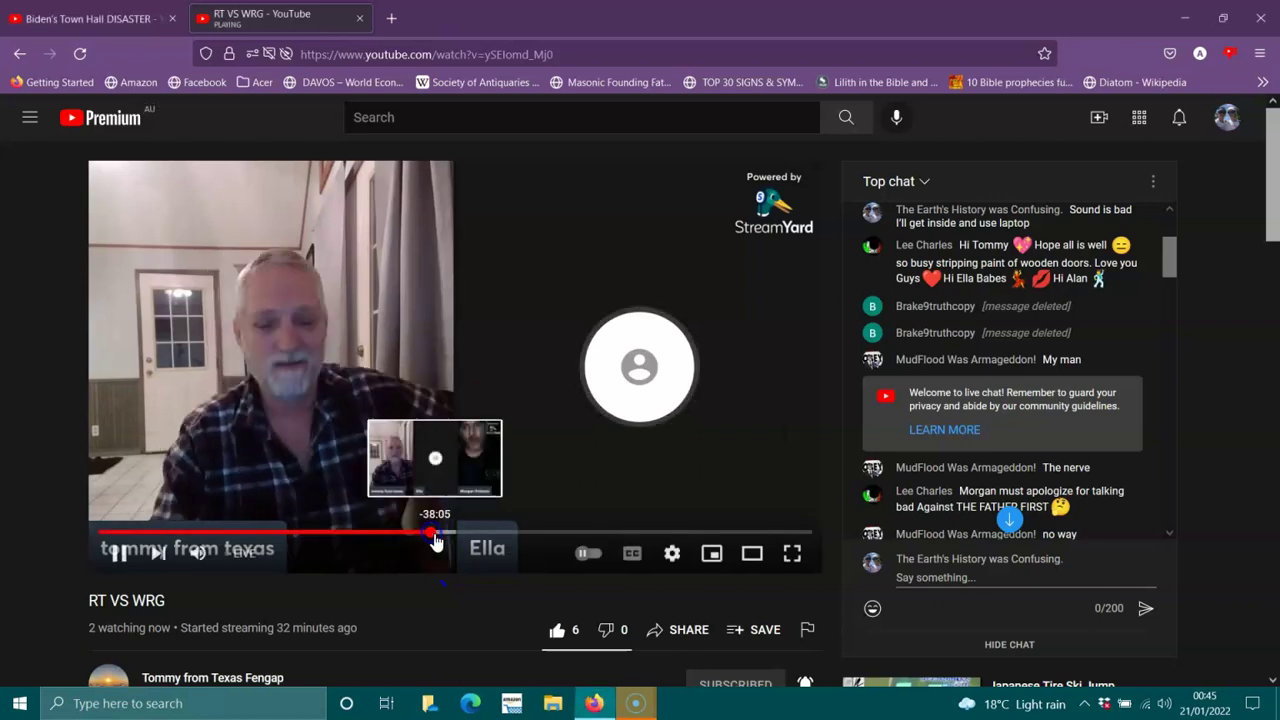
{"action": "left_click", "coordinate": [424, 538]}
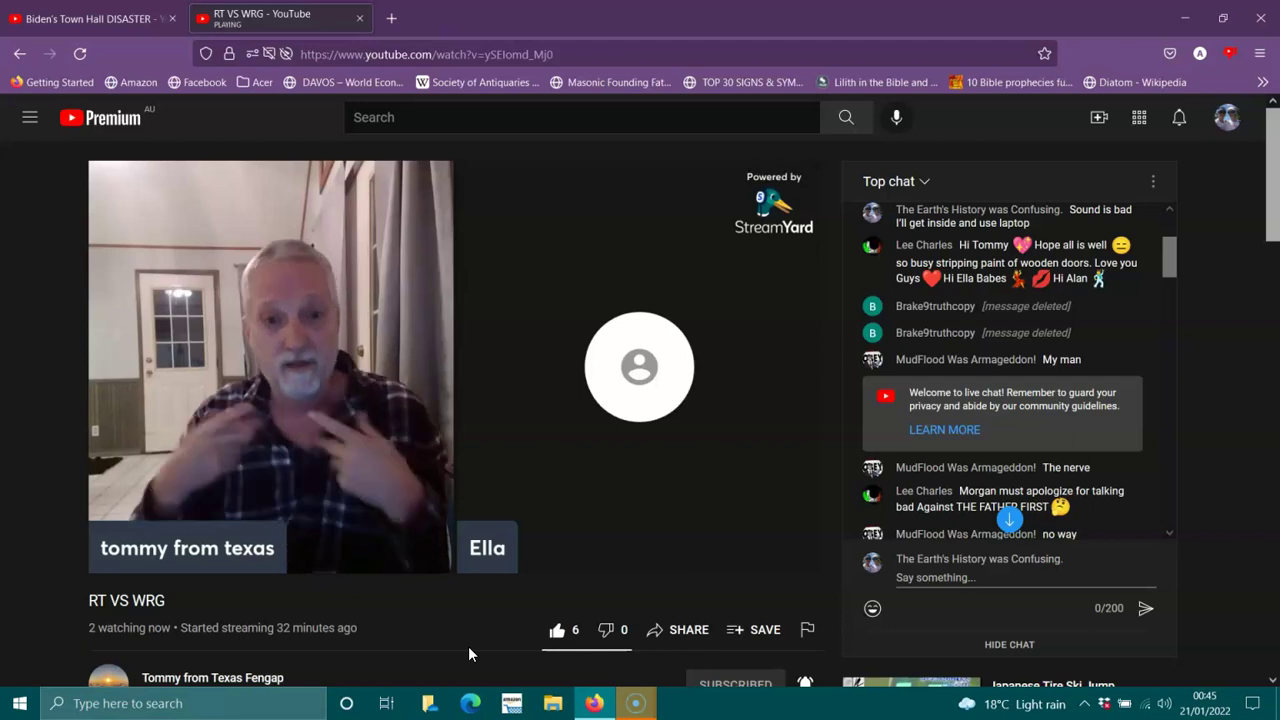
Read the live chat down to the newest messages, ending at the high school wrestling comment
{"action": "left_click", "coordinate": [556, 630]}
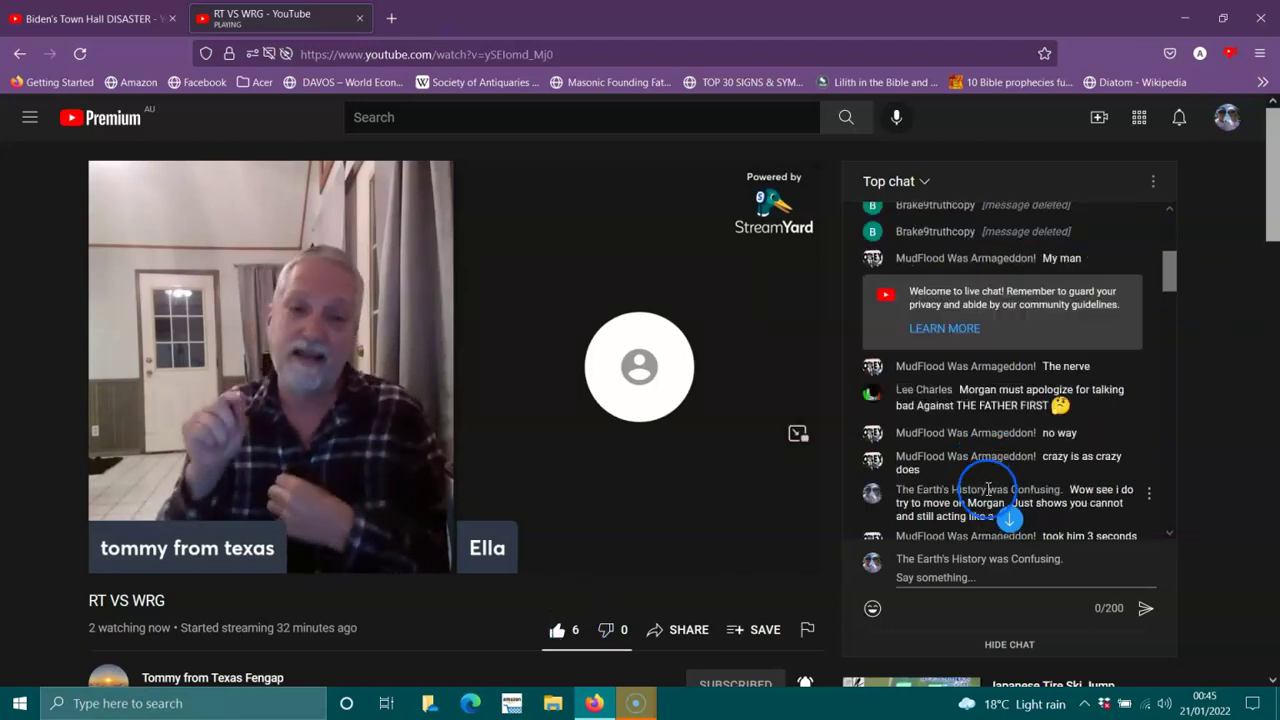
{"action": "scroll", "coordinate": [1022, 462], "scroll_direction": "down", "scroll_amount": 3}
{"action": "scroll", "coordinate": [1075, 380], "scroll_direction": "up", "scroll_amount": 3}
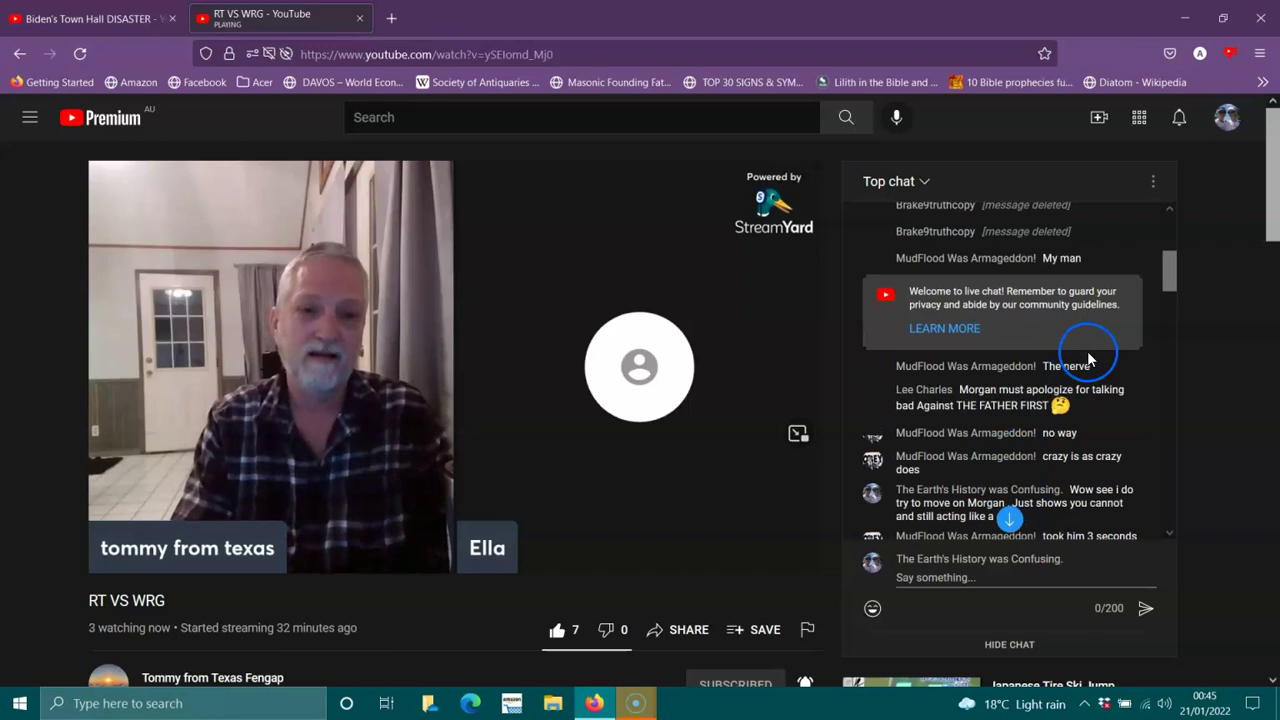
{"action": "scroll", "coordinate": [1087, 351], "scroll_direction": "up", "scroll_amount": 2}
{"action": "scroll", "coordinate": [1087, 351], "scroll_direction": "down", "scroll_amount": 5}
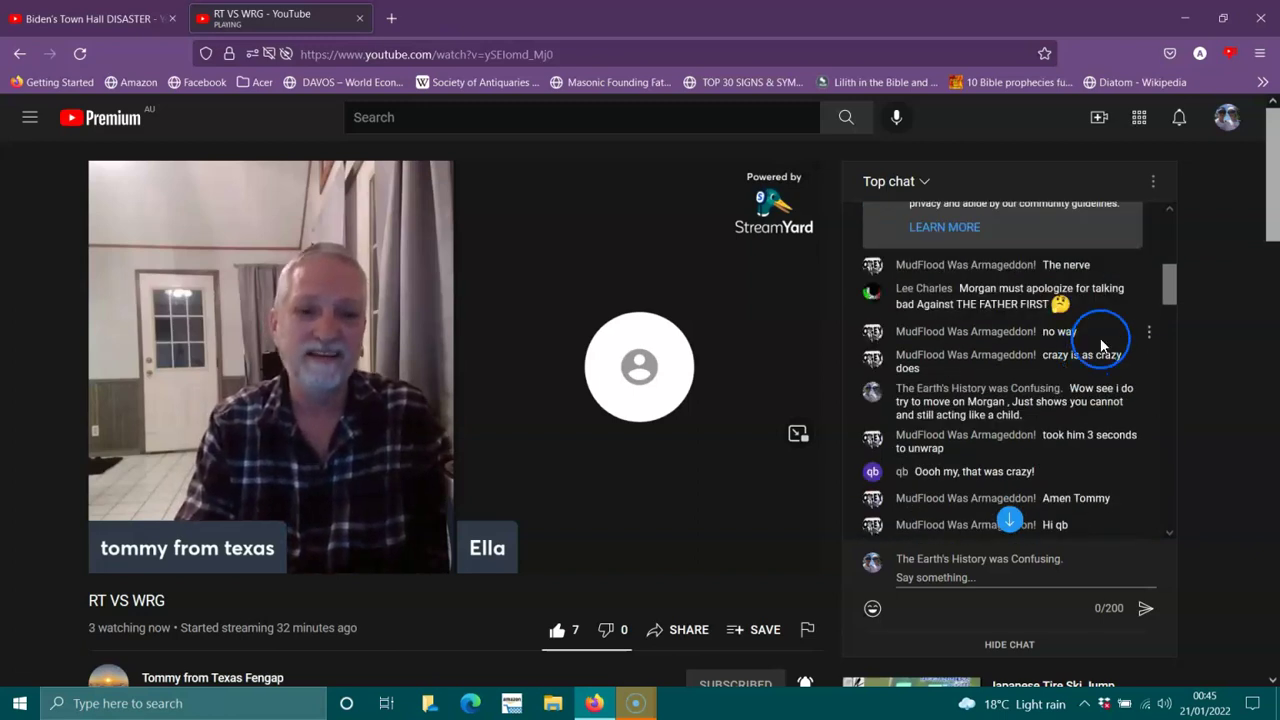
{"action": "scroll", "coordinate": [1099, 380], "scroll_direction": "down", "scroll_amount": 3}
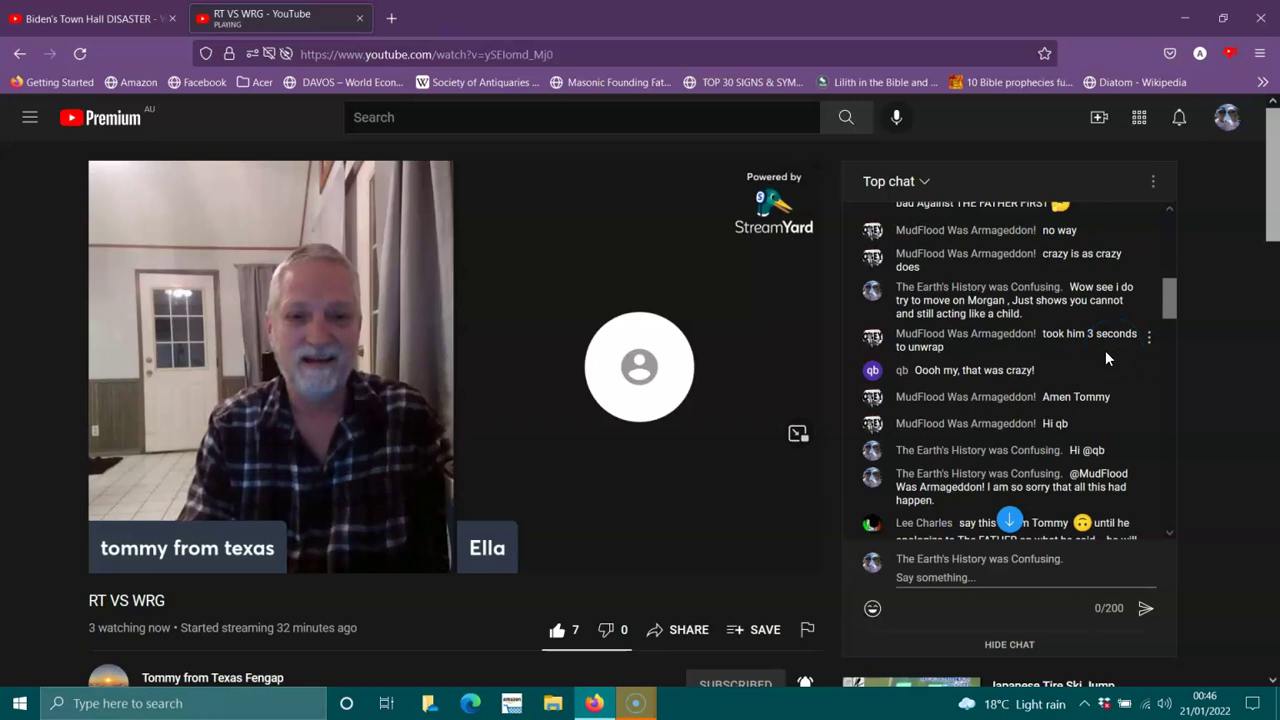
{"action": "scroll", "coordinate": [1105, 350], "scroll_direction": "down", "scroll_amount": 3}
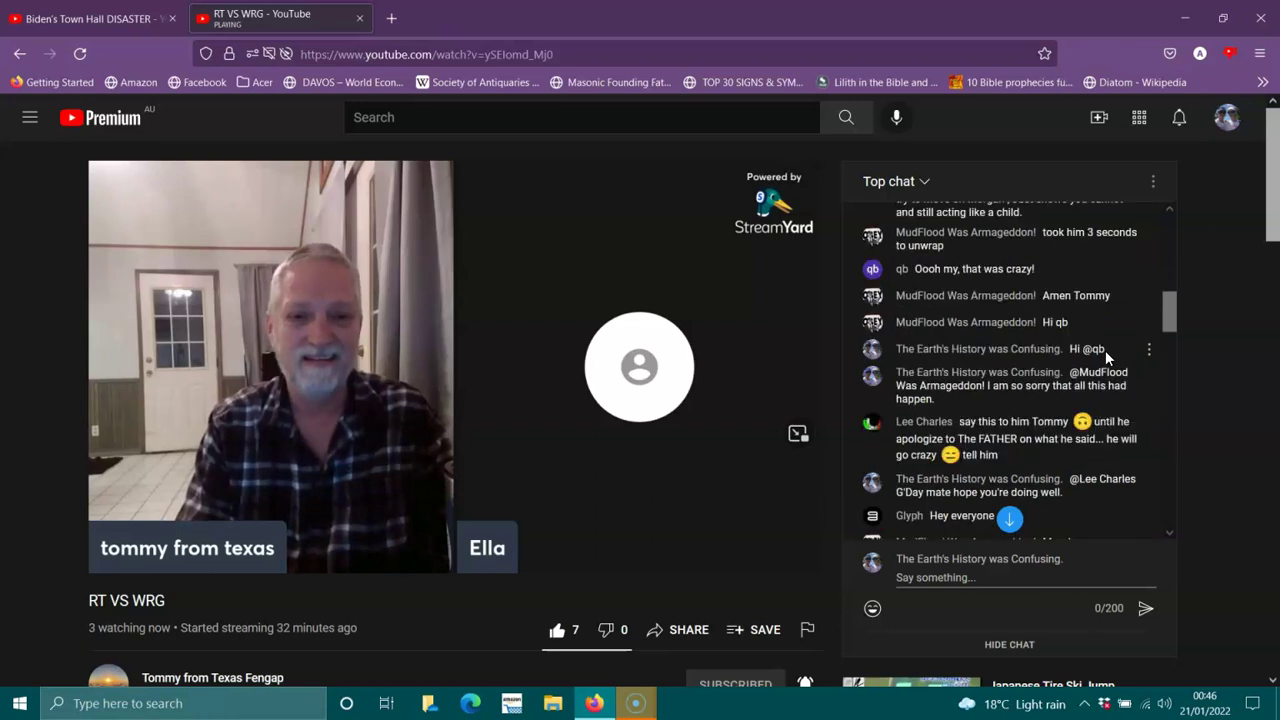
{"action": "scroll", "coordinate": [1105, 350], "scroll_direction": "down", "scroll_amount": 3}
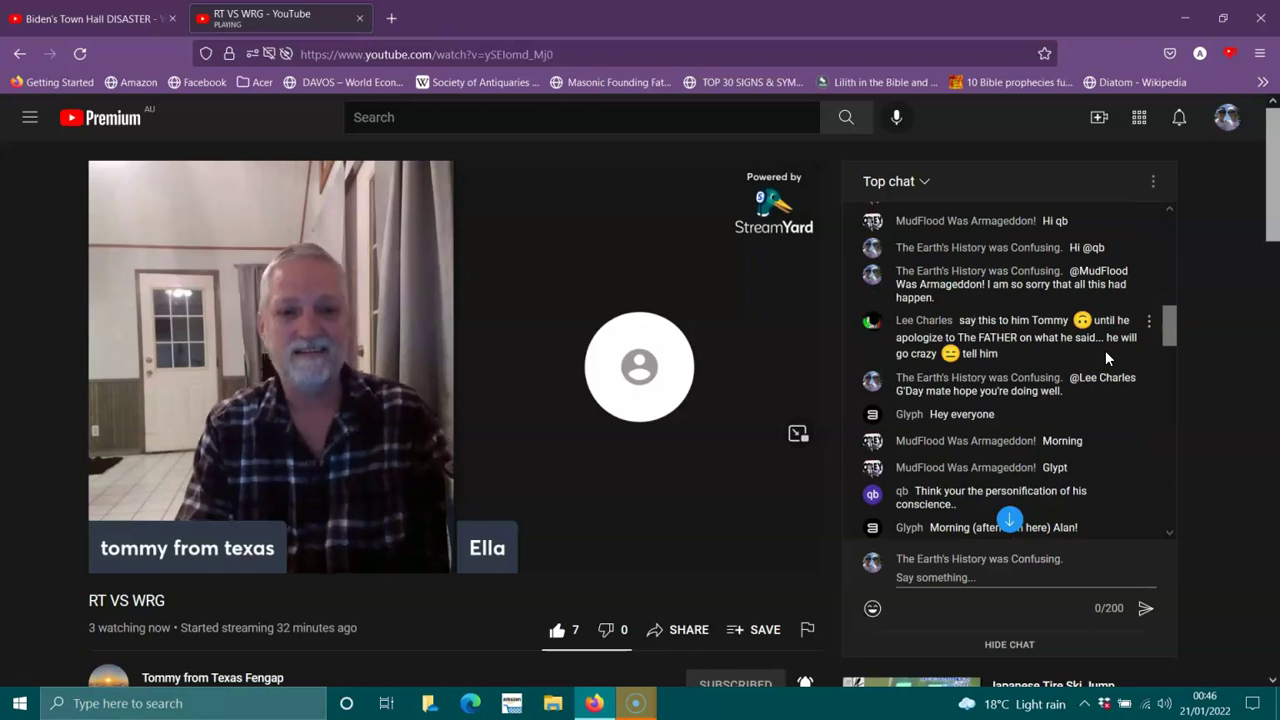
{"action": "scroll", "coordinate": [1105, 350], "scroll_direction": "down", "scroll_amount": 3}
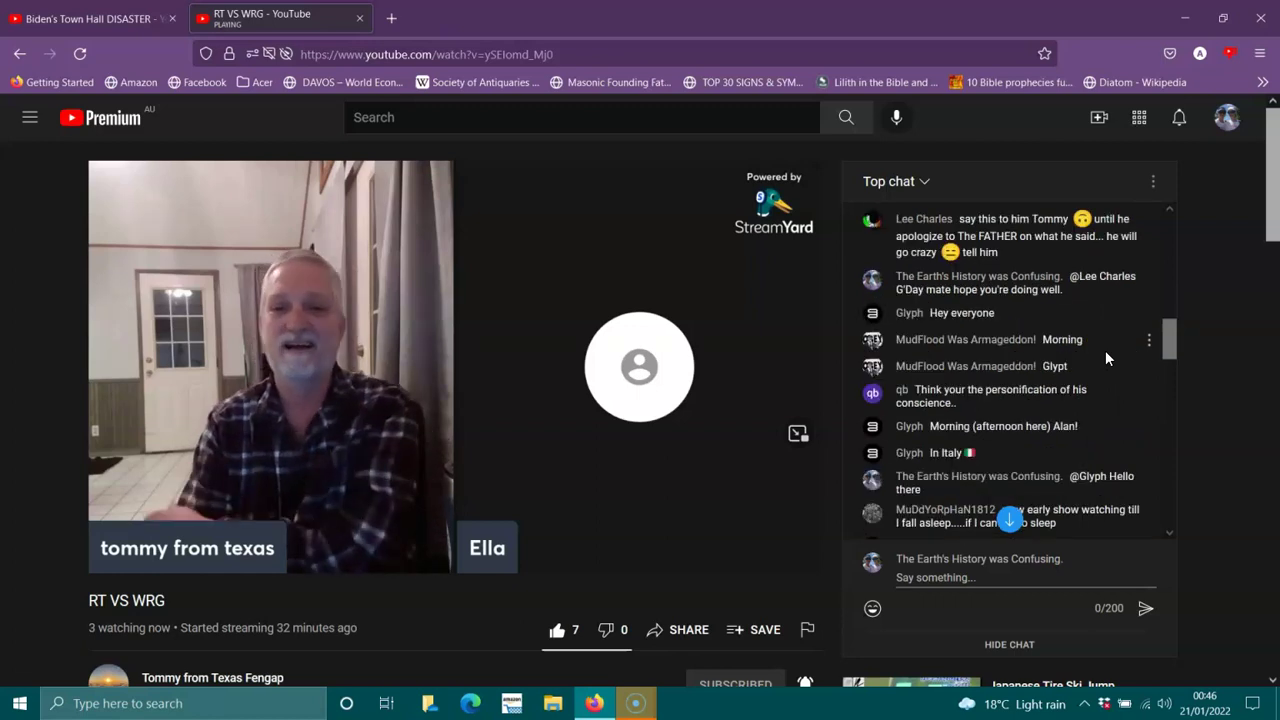
{"action": "scroll", "coordinate": [1105, 350], "scroll_direction": "down", "scroll_amount": 3}
{"action": "scroll", "coordinate": [1105, 350], "scroll_direction": "down", "scroll_amount": 3}
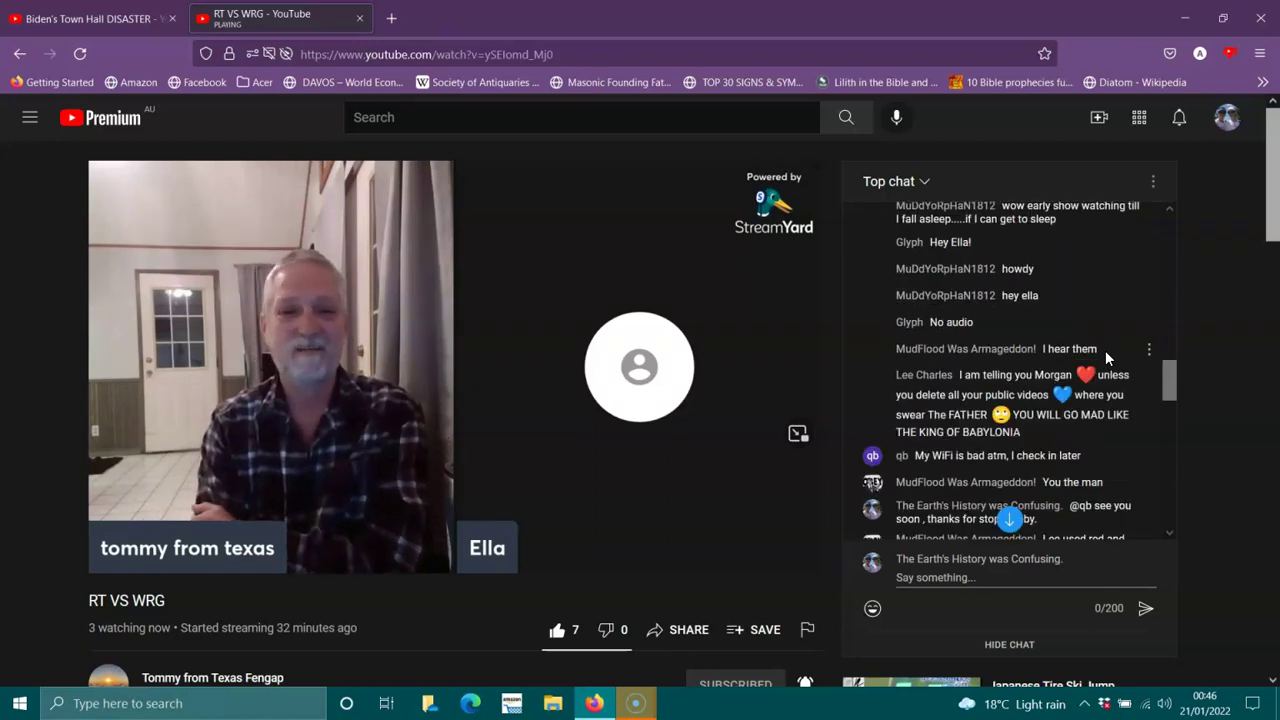
{"action": "left_click", "coordinate": [1116, 340]}
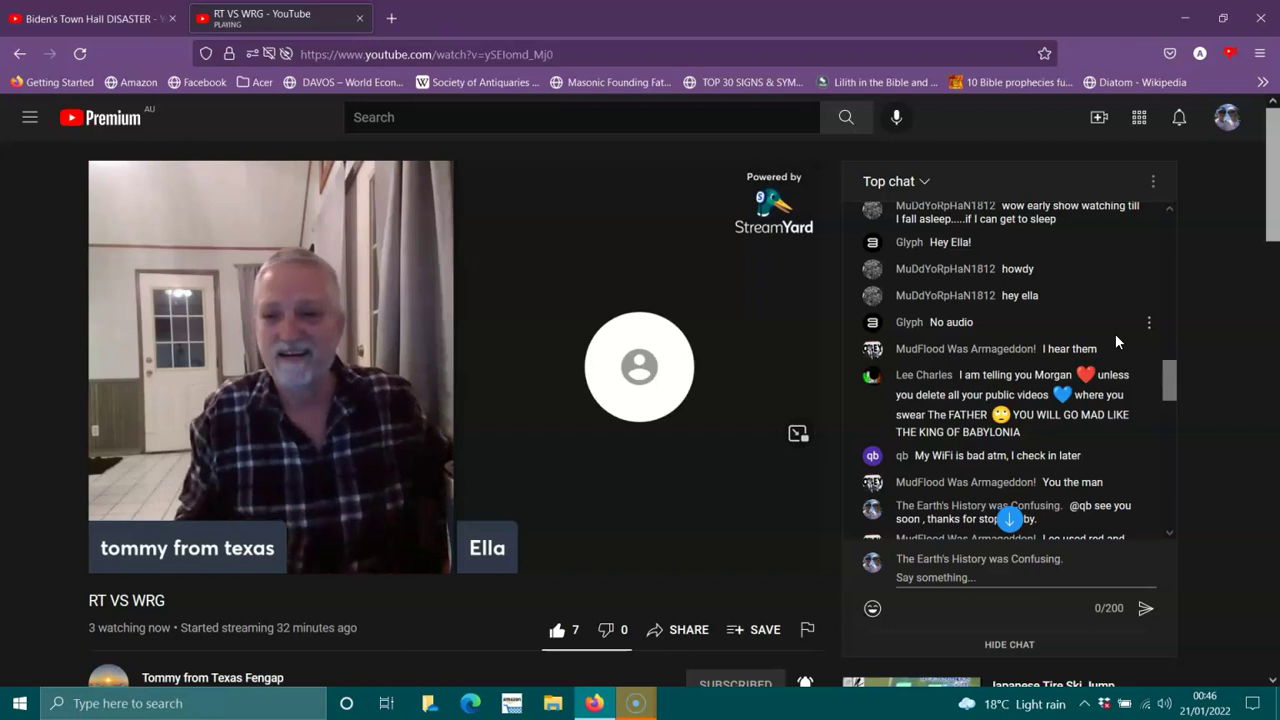
{"action": "scroll", "coordinate": [1115, 333], "scroll_direction": "down", "scroll_amount": 3}
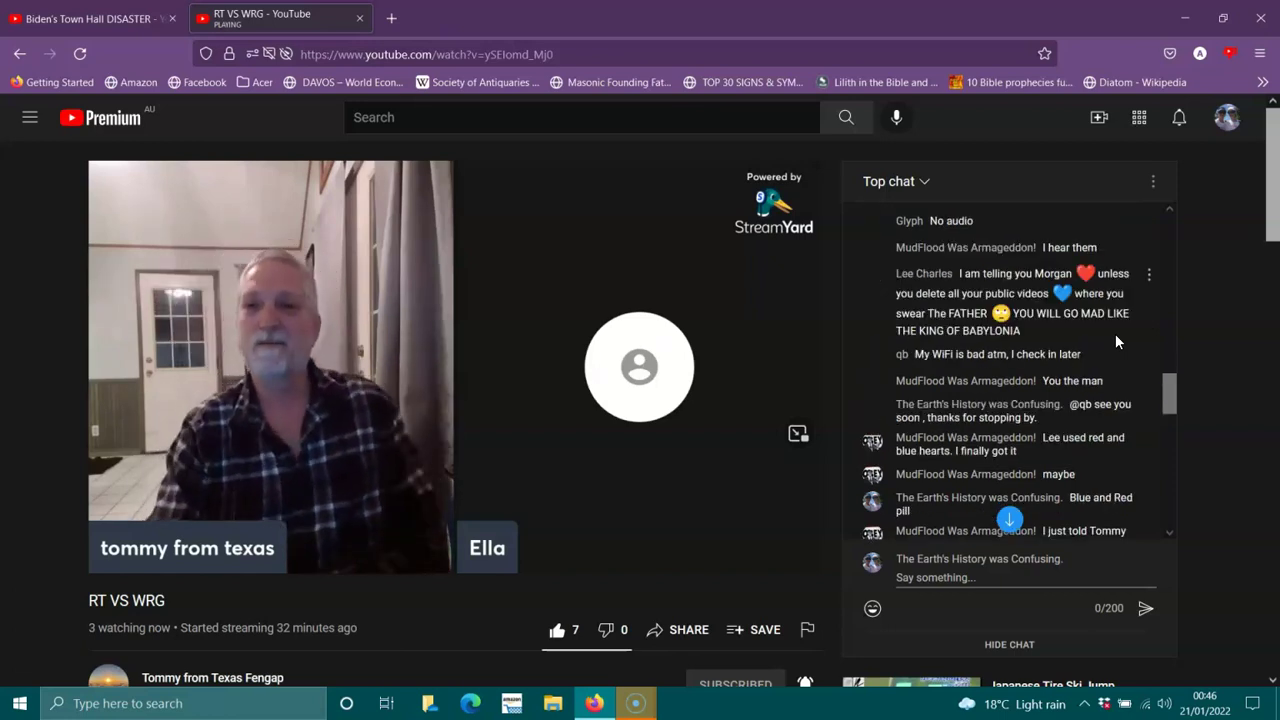
{"action": "scroll", "coordinate": [1115, 333], "scroll_direction": "down", "scroll_amount": 3}
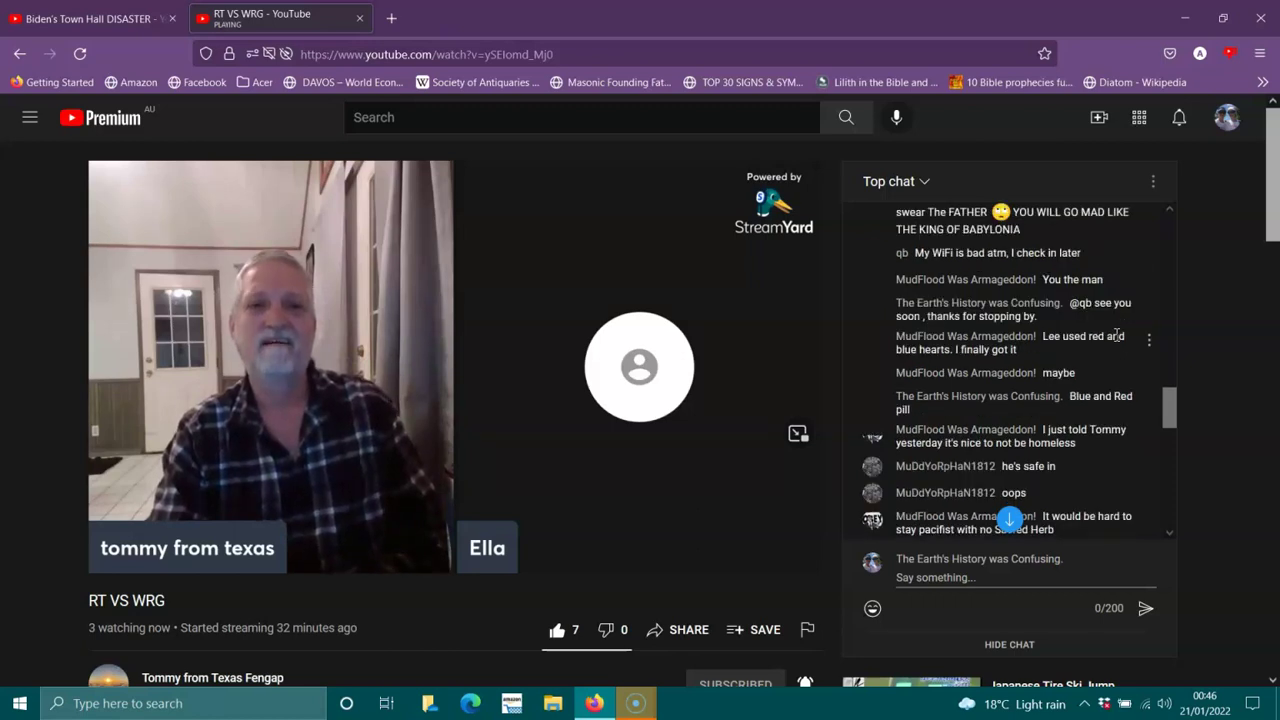
{"action": "scroll", "coordinate": [1115, 333], "scroll_direction": "down", "scroll_amount": 3}
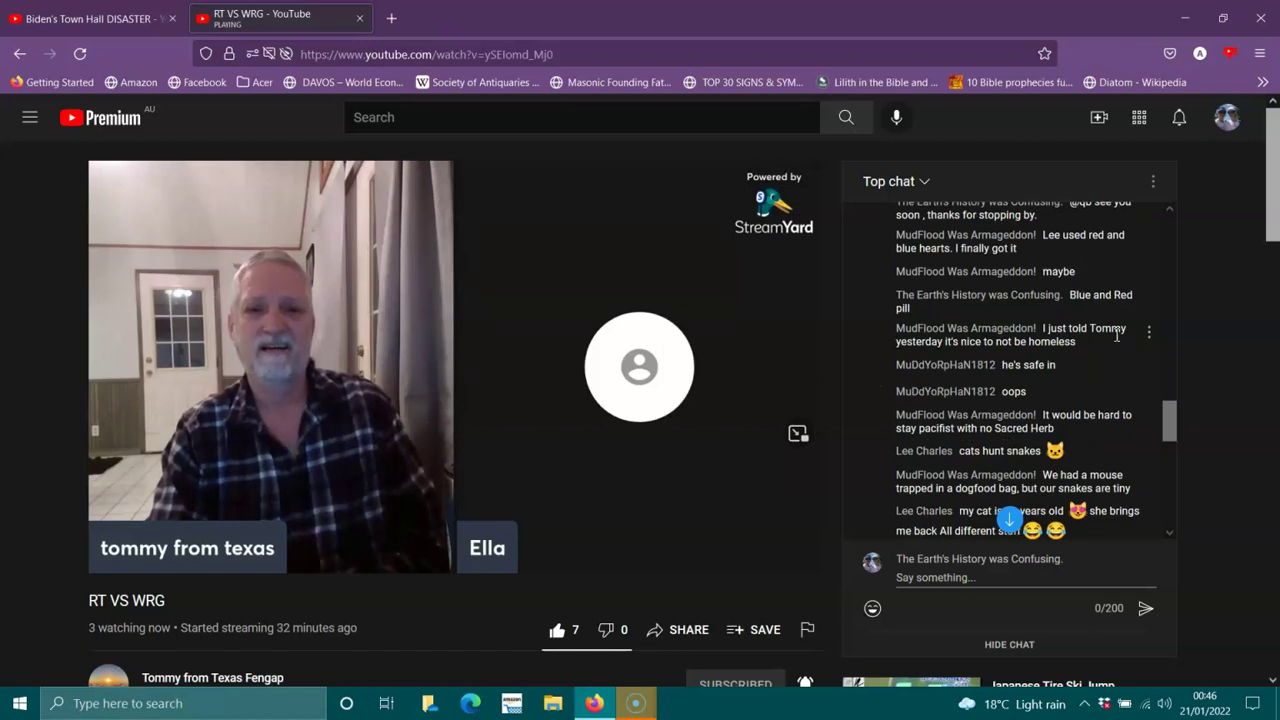
{"action": "scroll", "coordinate": [1117, 337], "scroll_direction": "down", "scroll_amount": 3}
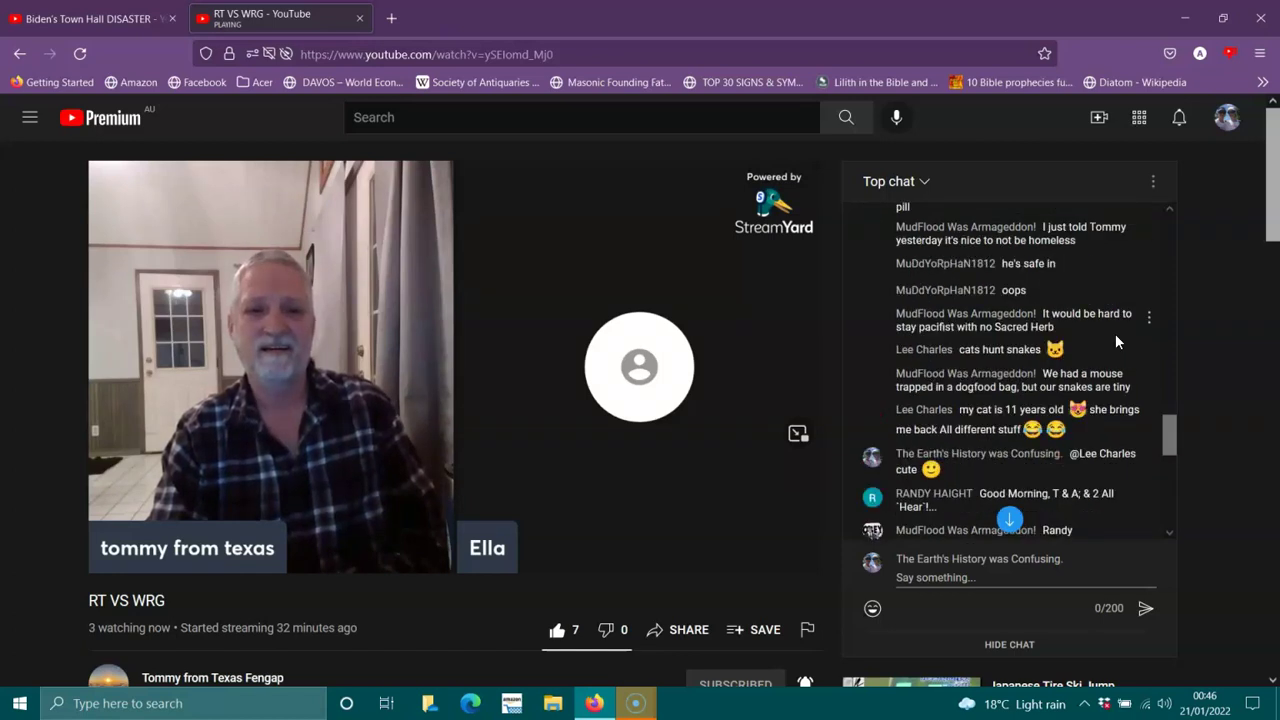
{"action": "scroll", "coordinate": [1117, 340], "scroll_direction": "down", "scroll_amount": 5}
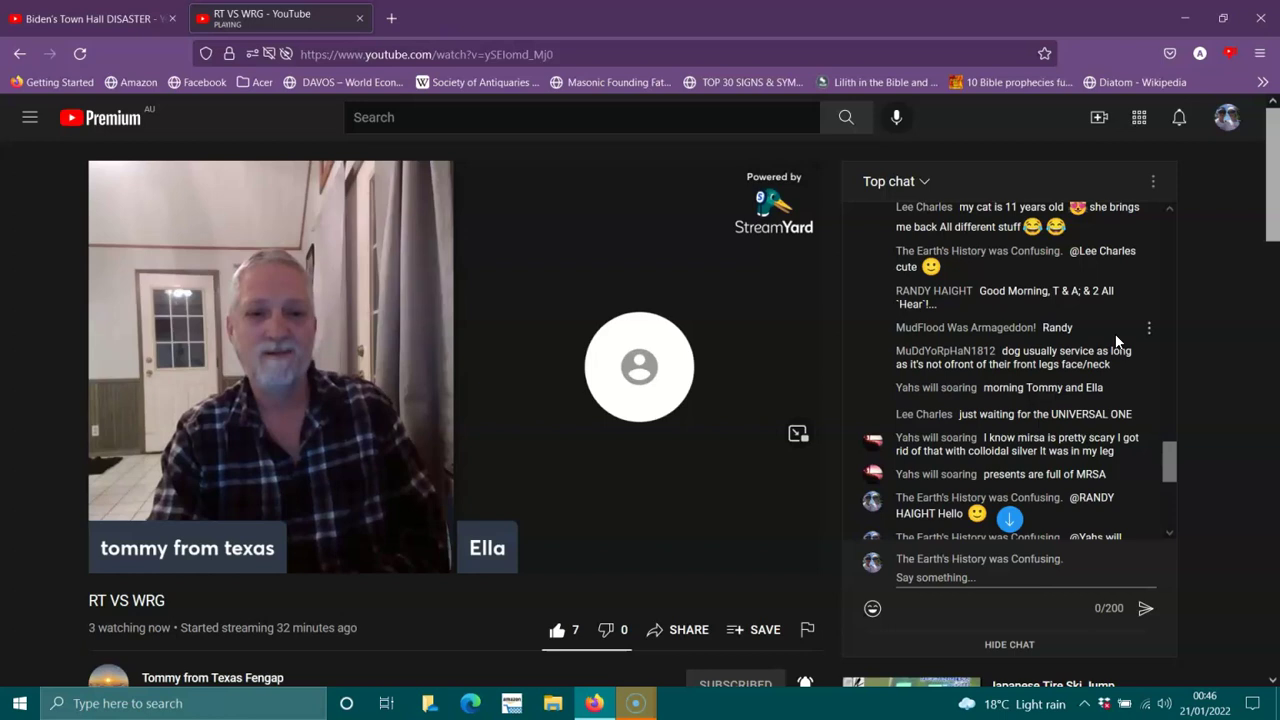
{"action": "scroll", "coordinate": [1117, 340], "scroll_direction": "down", "scroll_amount": 3}
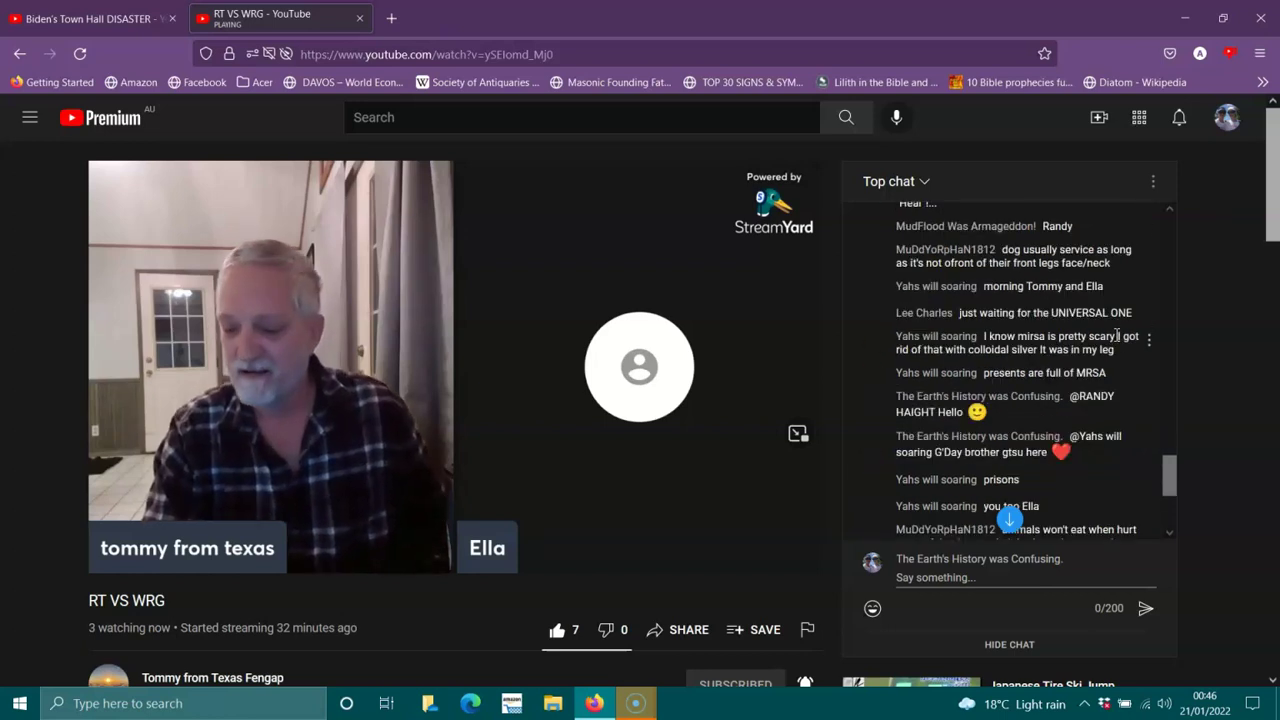
{"action": "scroll", "coordinate": [1117, 340], "scroll_direction": "down", "scroll_amount": 3}
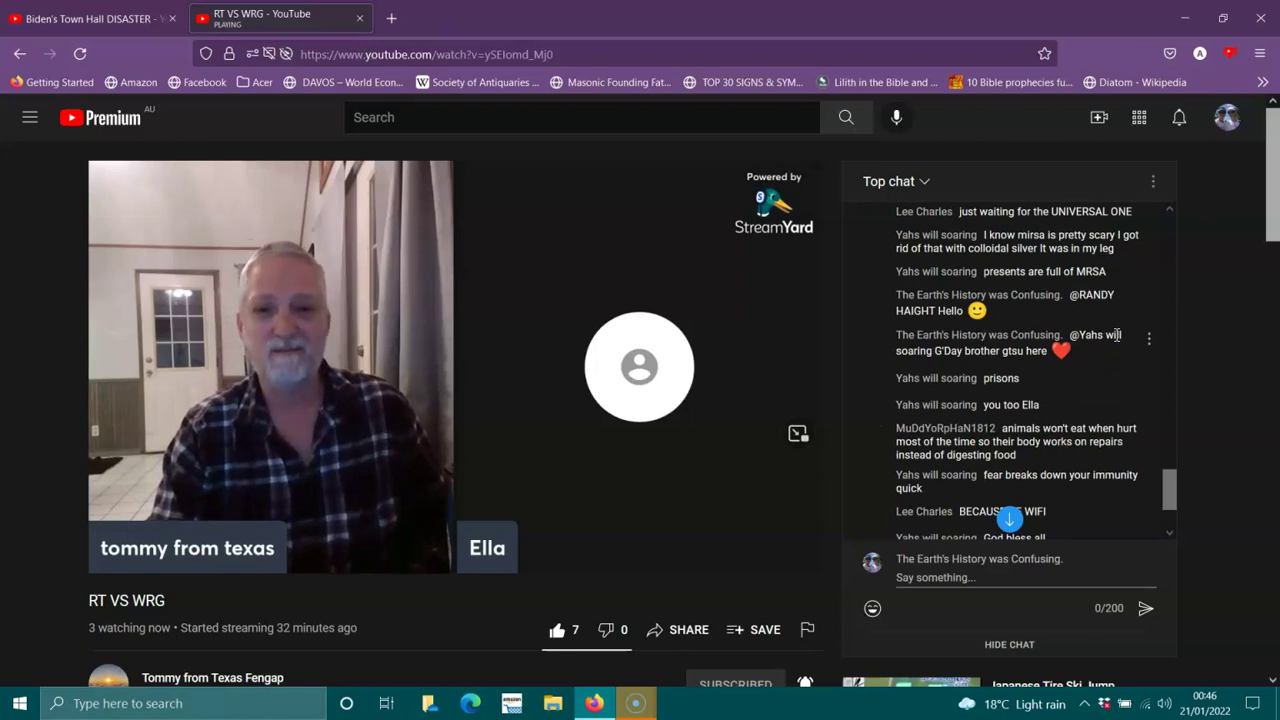
{"action": "scroll", "coordinate": [1117, 340], "scroll_direction": "down", "scroll_amount": 3}
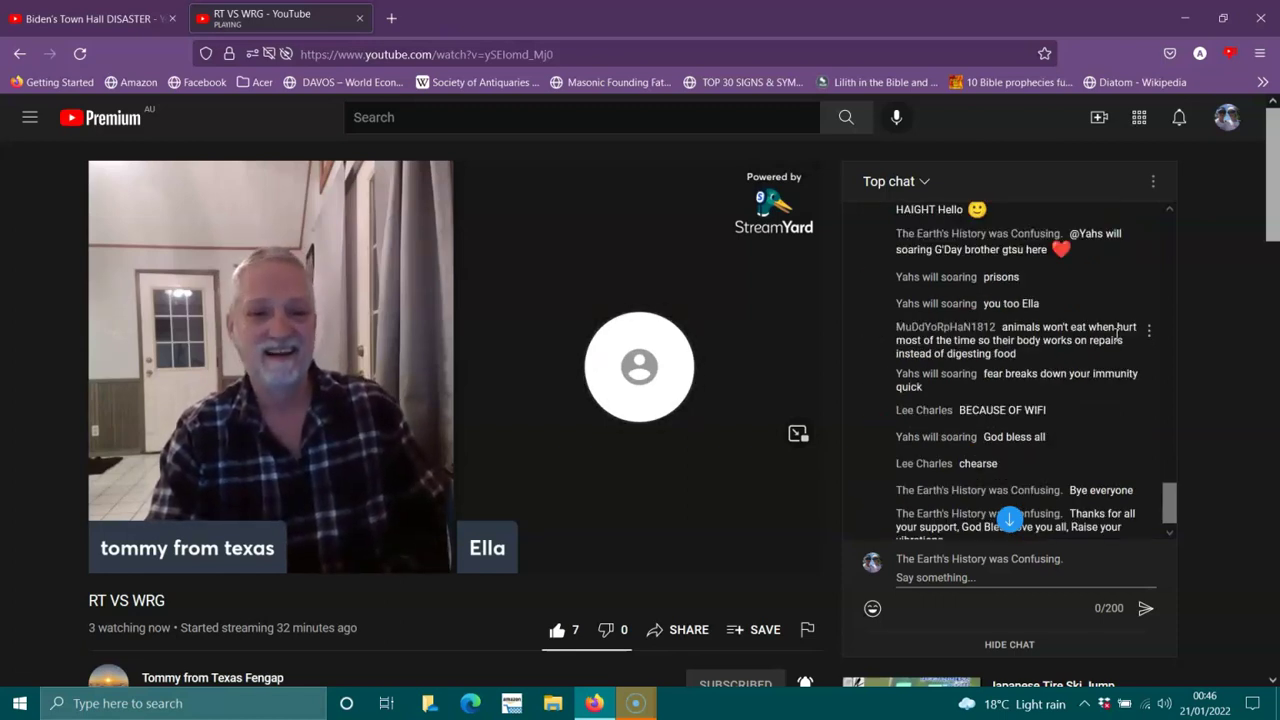
{"action": "scroll", "coordinate": [1117, 340], "scroll_direction": "down", "scroll_amount": 3}
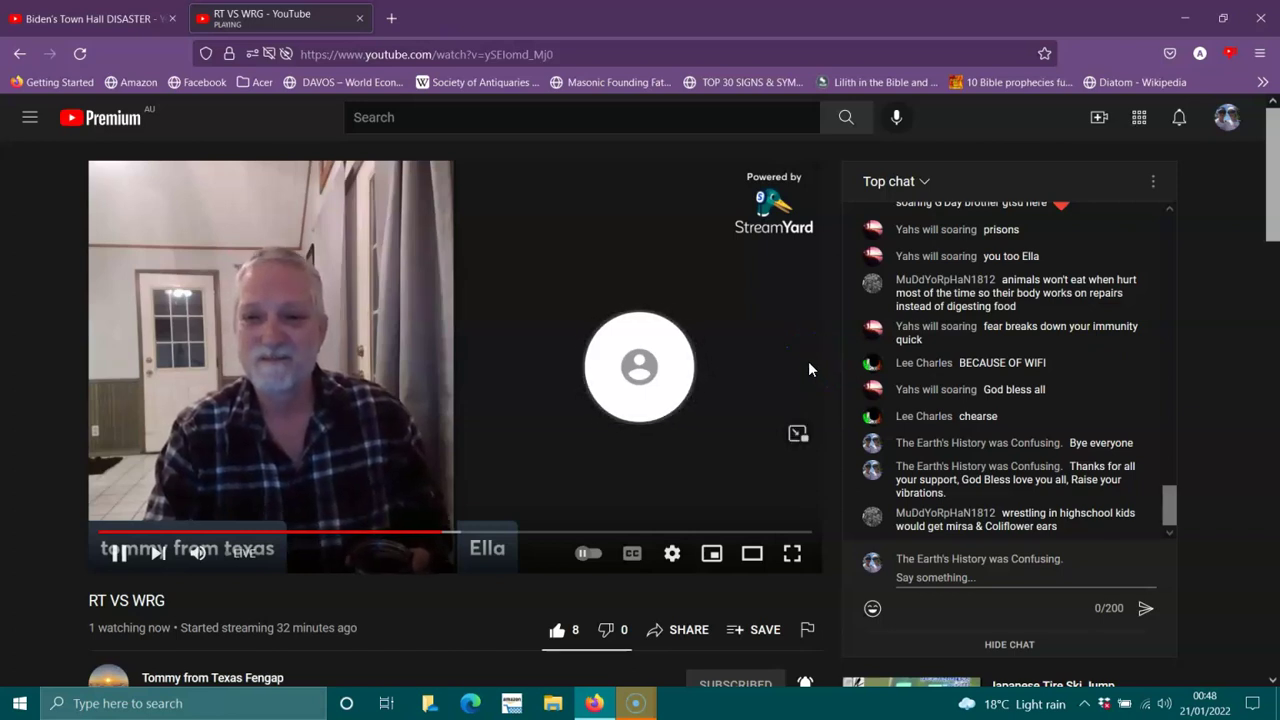
{"action": "mouse_move", "coordinate": [810, 370]}
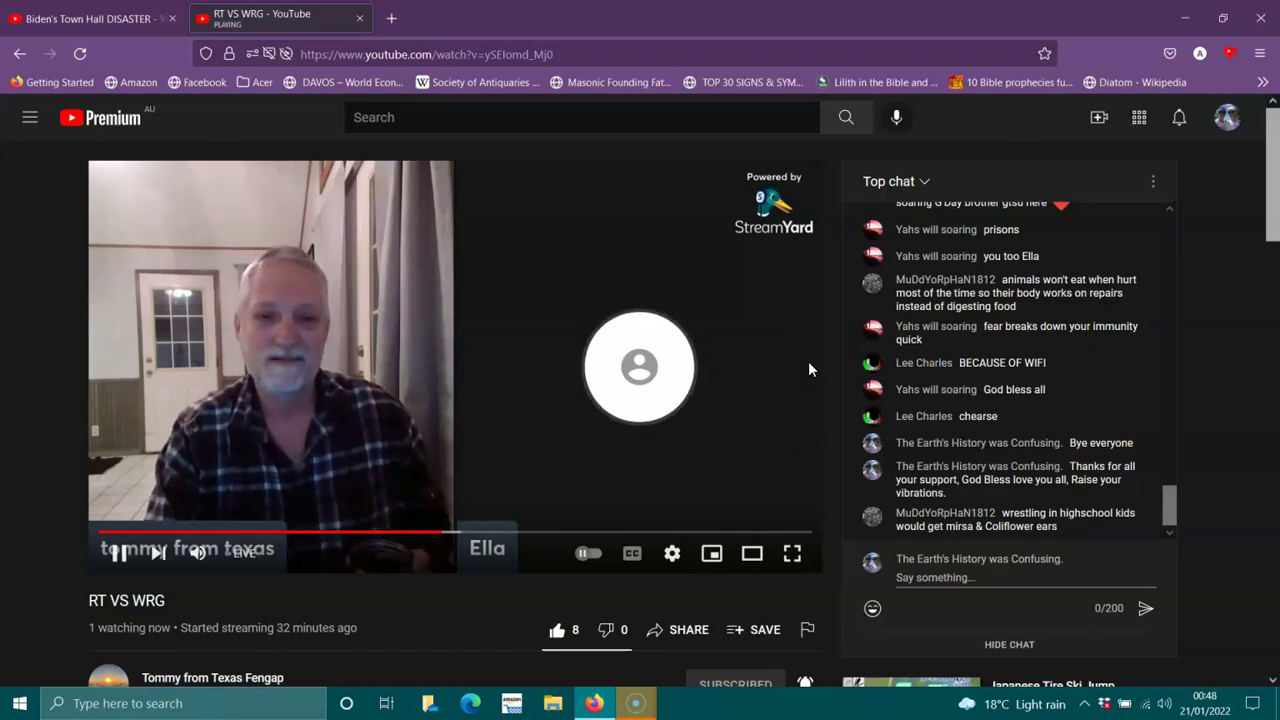
{"action": "left_click", "coordinate": [1010, 580]}
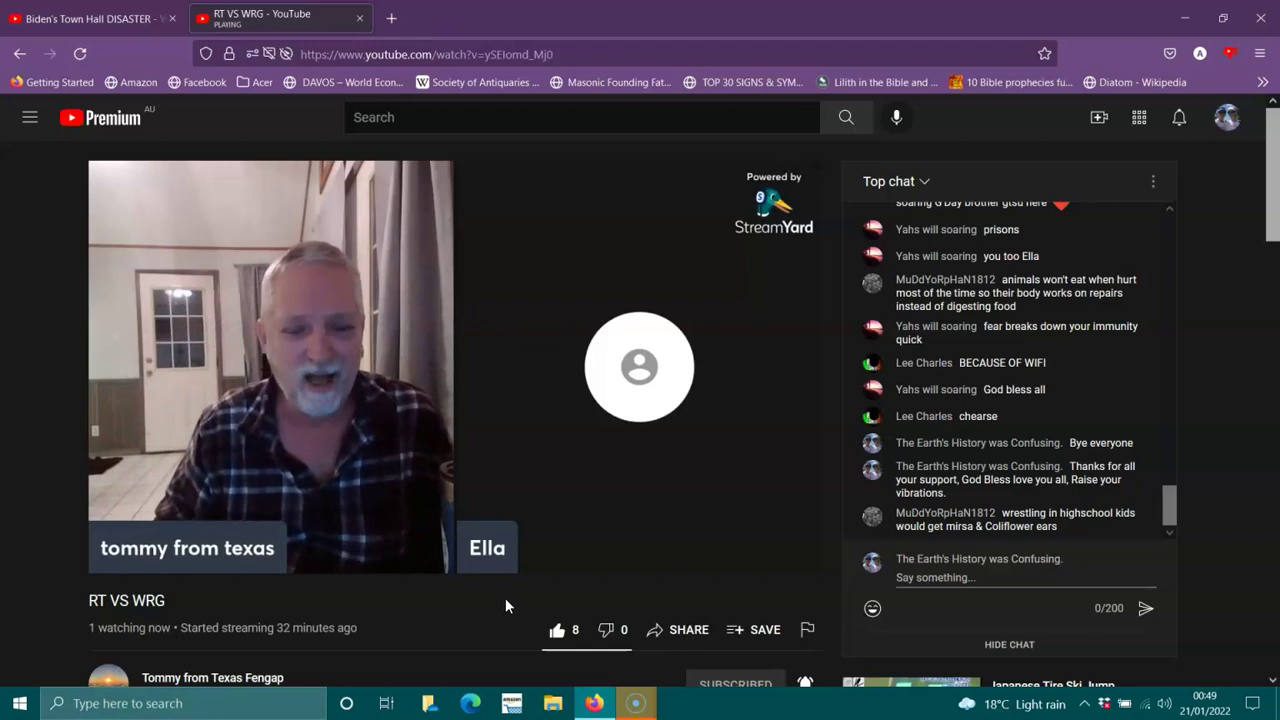
{"action": "left_click", "coordinate": [513, 591]}
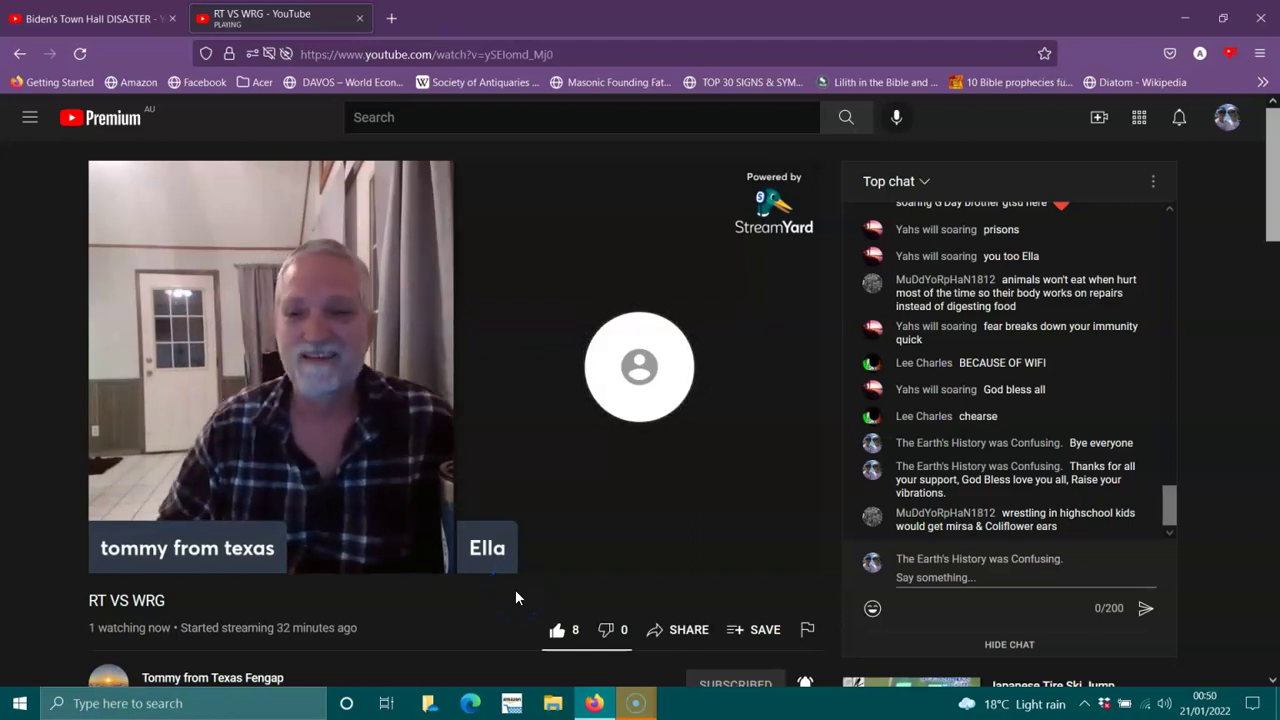
{"action": "left_click", "coordinate": [492, 596]}
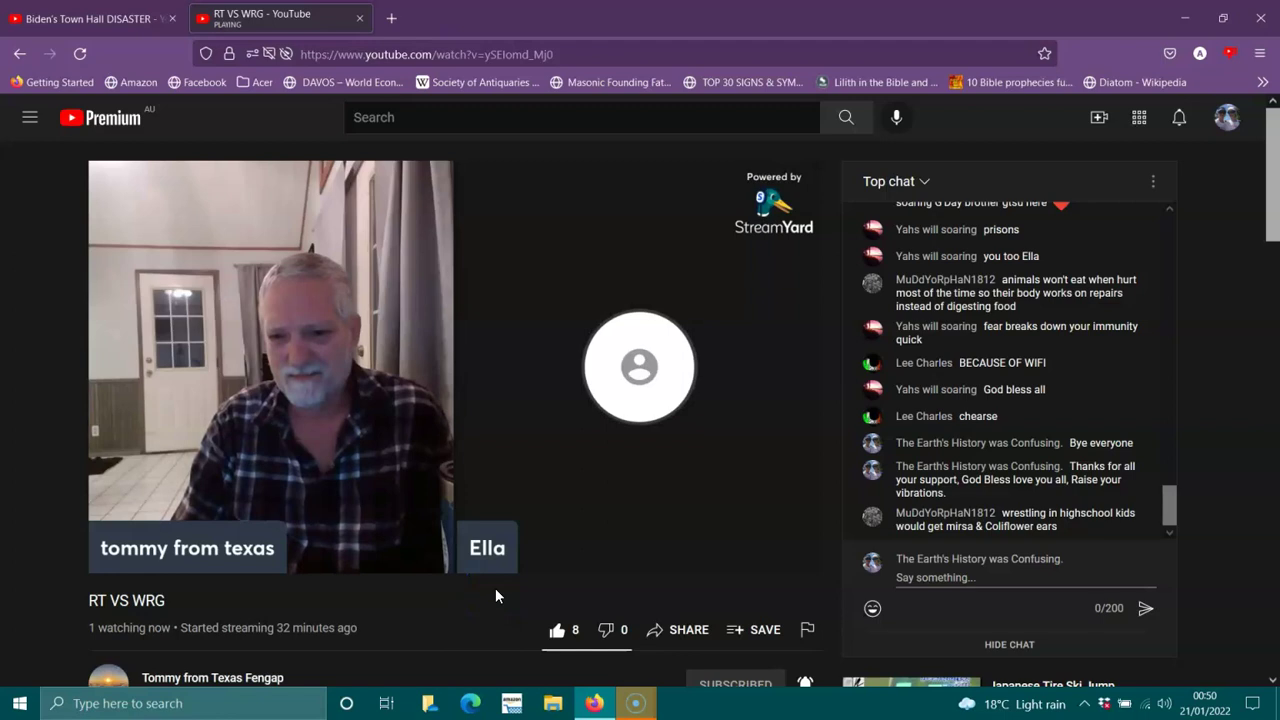
{"action": "left_click", "coordinate": [481, 601]}
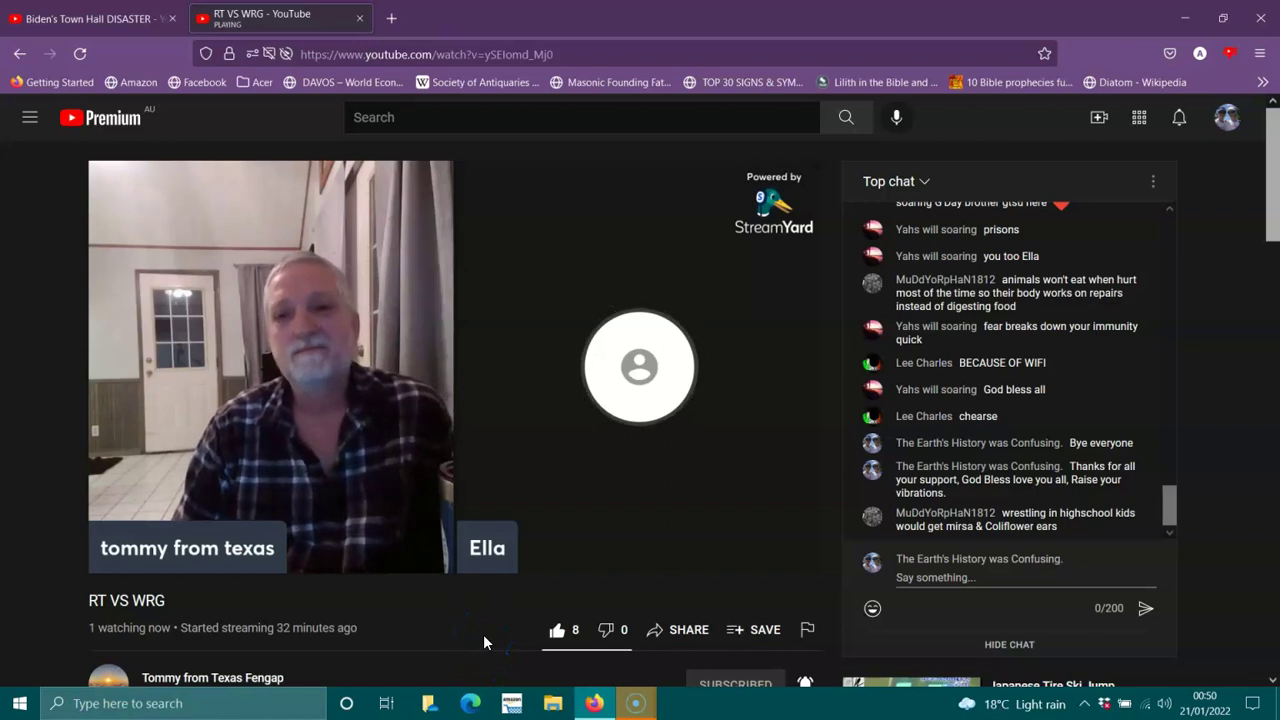
{"action": "left_click", "coordinate": [478, 637]}
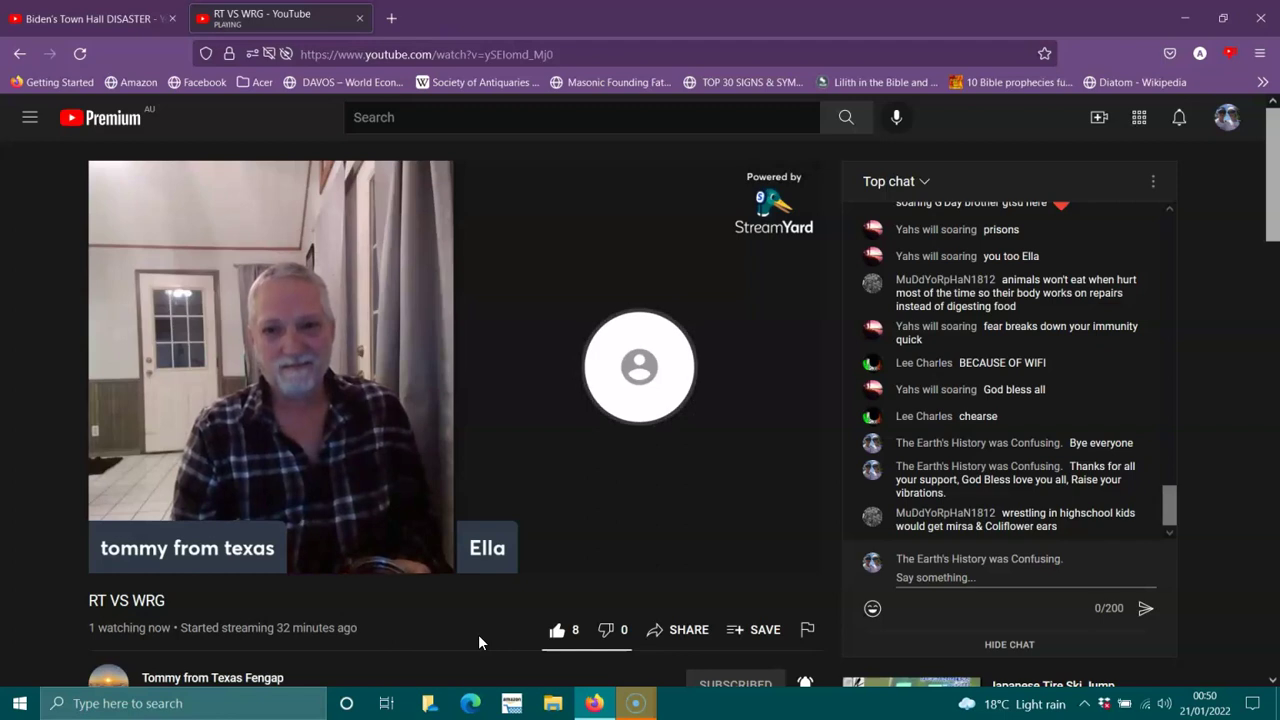
{"action": "left_click", "coordinate": [508, 623]}
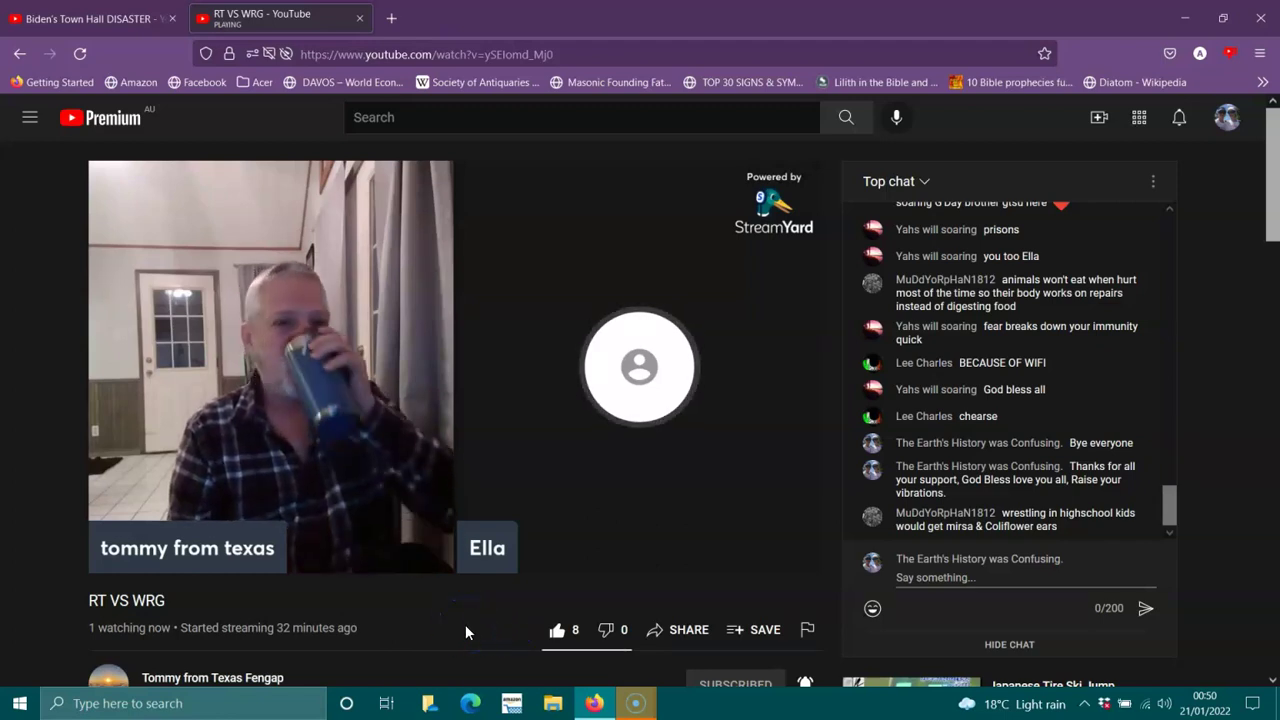